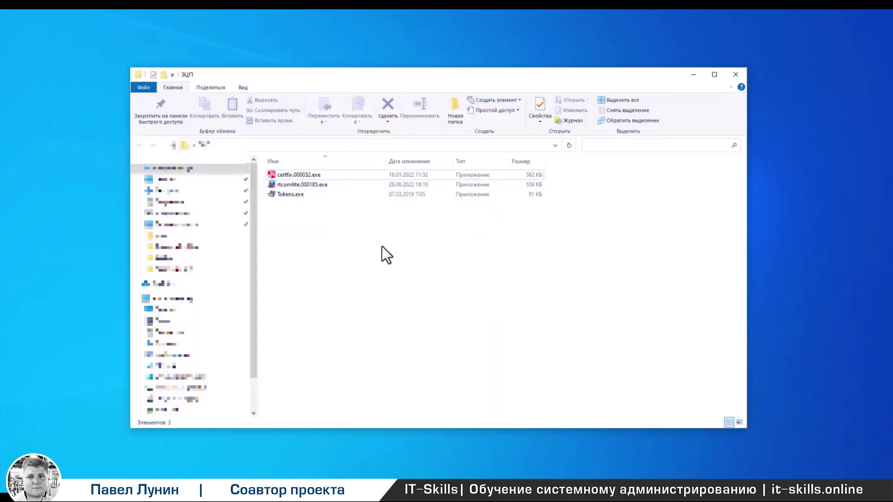
- Run the Tokens.exe Rutoken check utility and close it after its COM error
{"action": "left_click", "coordinate": [296, 198]}
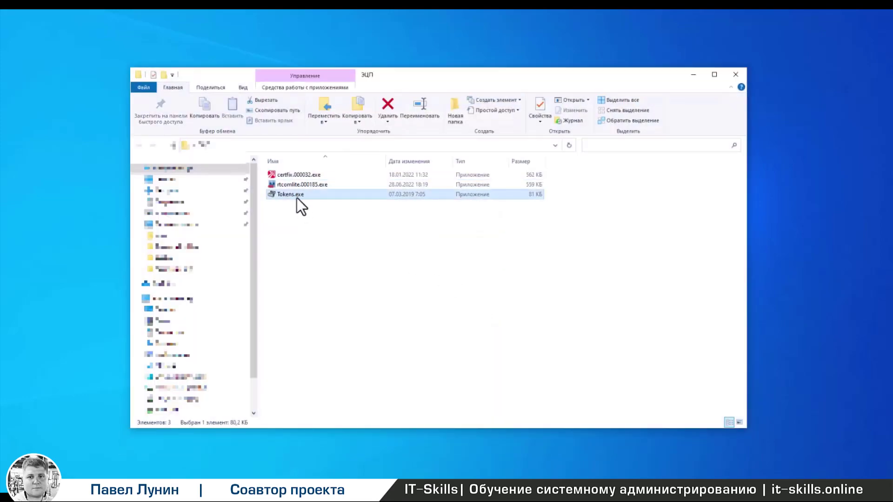
{"action": "double_click", "coordinate": [297, 197]}
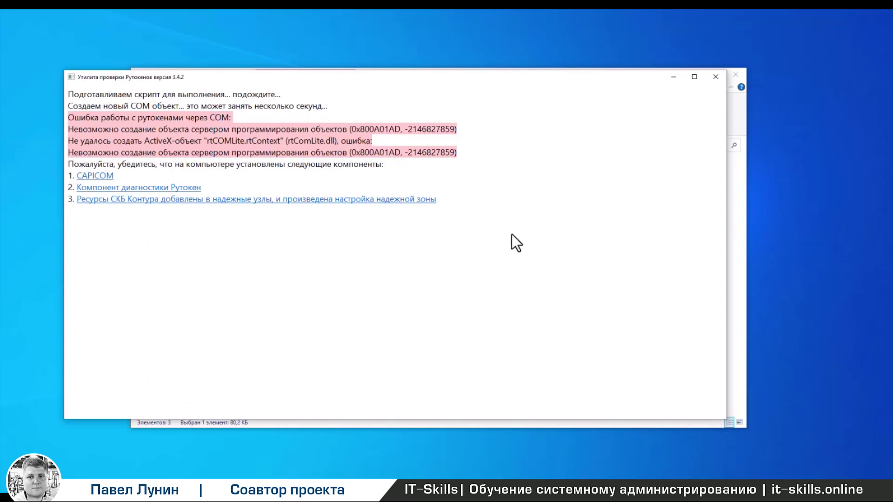
{"action": "left_click", "coordinate": [721, 77]}
- Install the rtcomlite.000185.exe diagnostics component, then relaunch Tokens.exe
{"action": "double_click", "coordinate": [306, 186]}
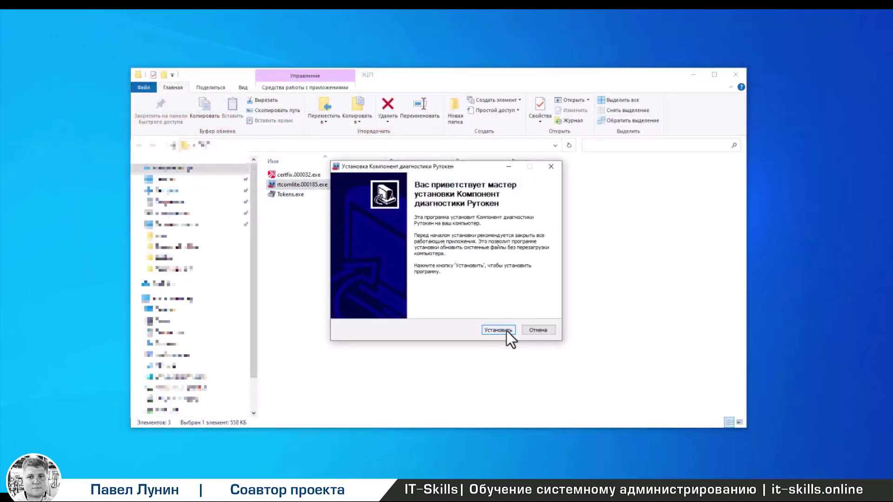
{"action": "left_click", "coordinate": [506, 331]}
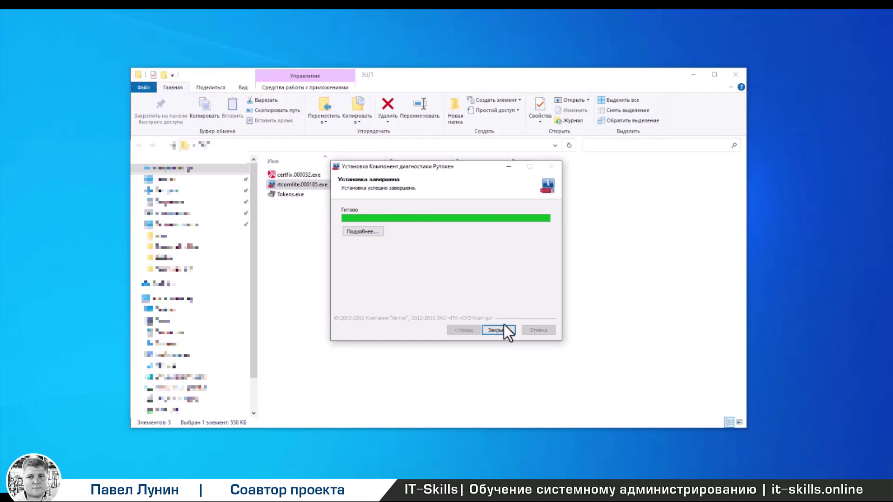
{"action": "left_click", "coordinate": [503, 330]}
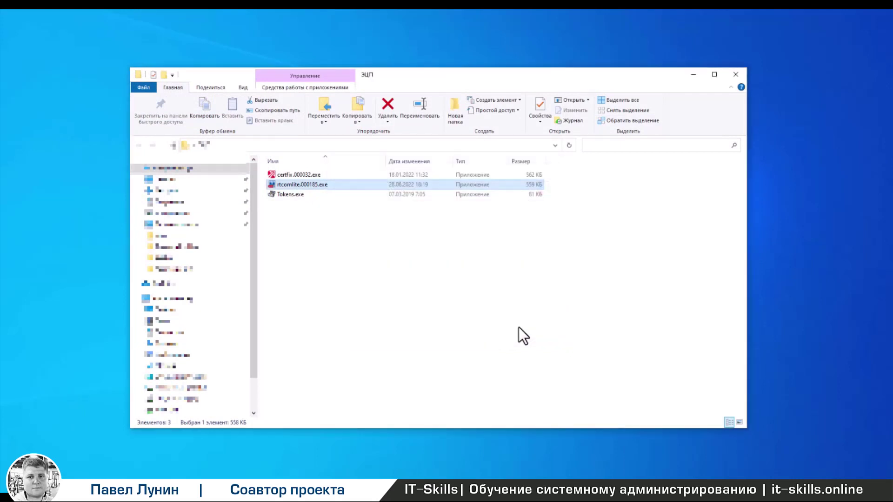
{"action": "double_click", "coordinate": [290, 194]}
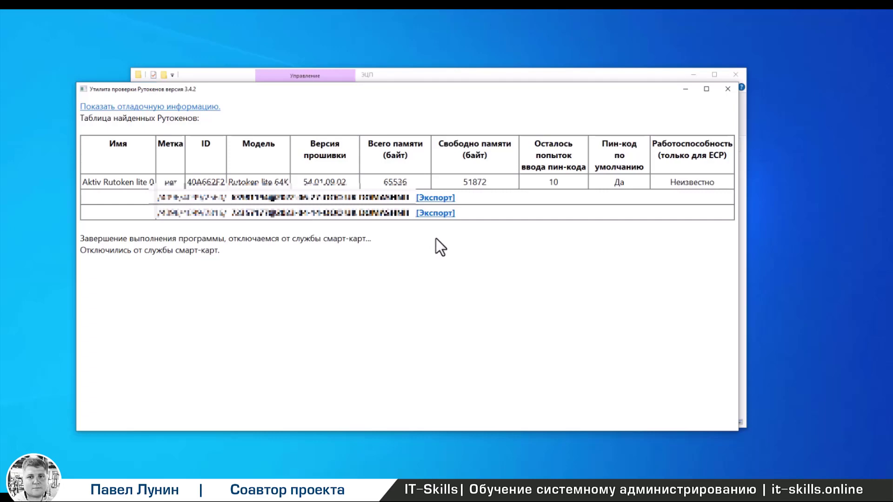
- Export the second key container to USB drive F: and paste a new container name
{"action": "left_click", "coordinate": [439, 214]}
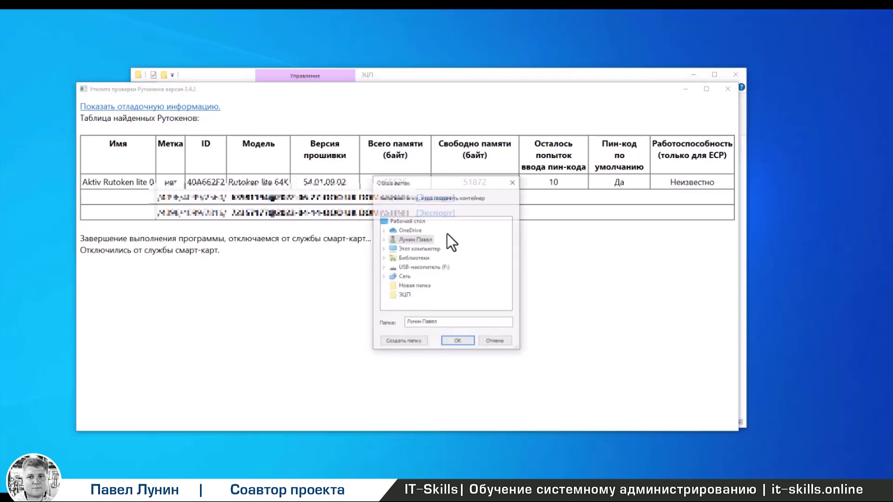
{"action": "left_click", "coordinate": [440, 268]}
{"action": "left_click", "coordinate": [459, 342]}
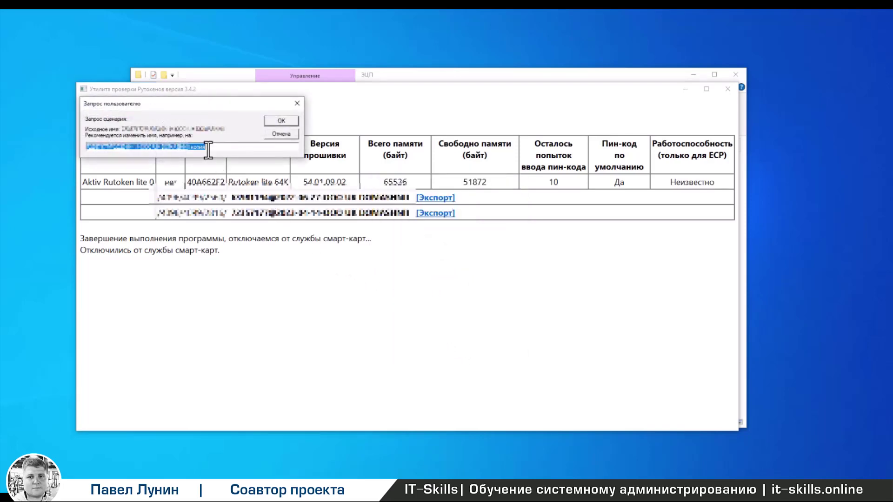
{"action": "type", "text": "14-04-2023@14-07-2024 ООО Рога и Копыта"}
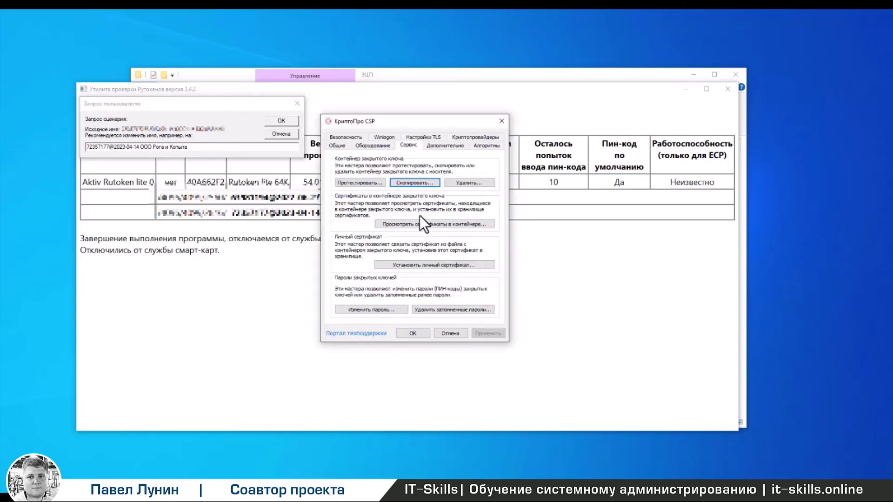
- Check the second Rutoken container's certificate, then confirm the export name '14-04-2023@14-07-2024 ООО Рога и Копыта'
{"action": "left_click", "coordinate": [422, 224]}
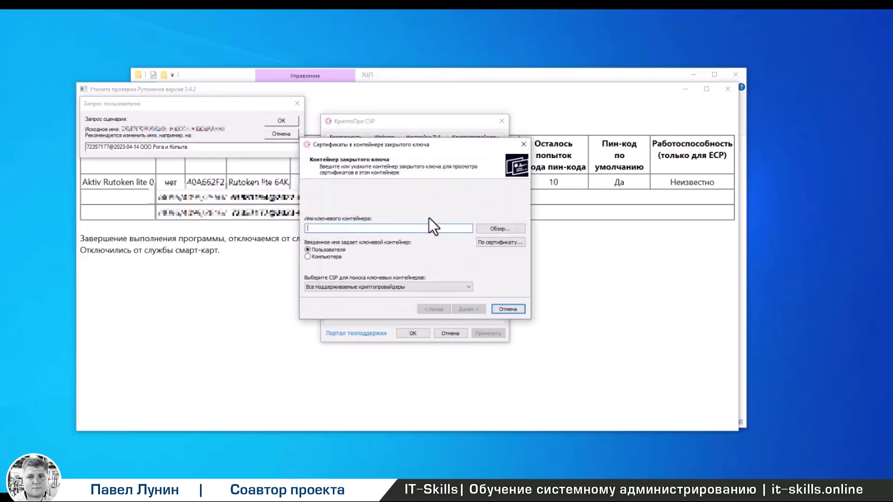
{"action": "left_click", "coordinate": [507, 228]}
{"action": "left_click", "coordinate": [476, 284]}
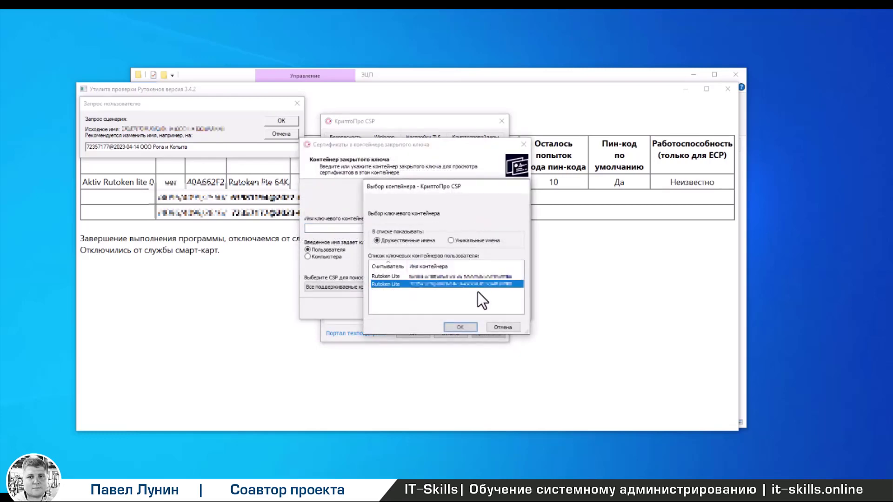
{"action": "left_click", "coordinate": [462, 327]}
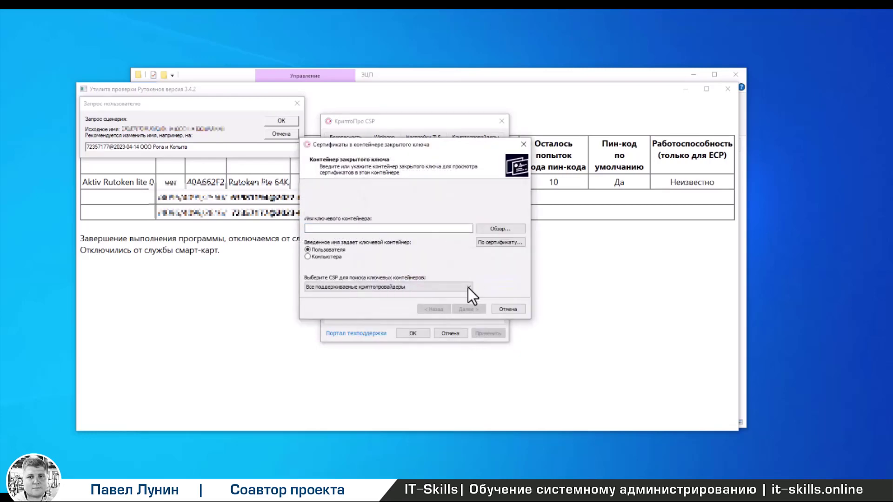
{"action": "left_click", "coordinate": [469, 309]}
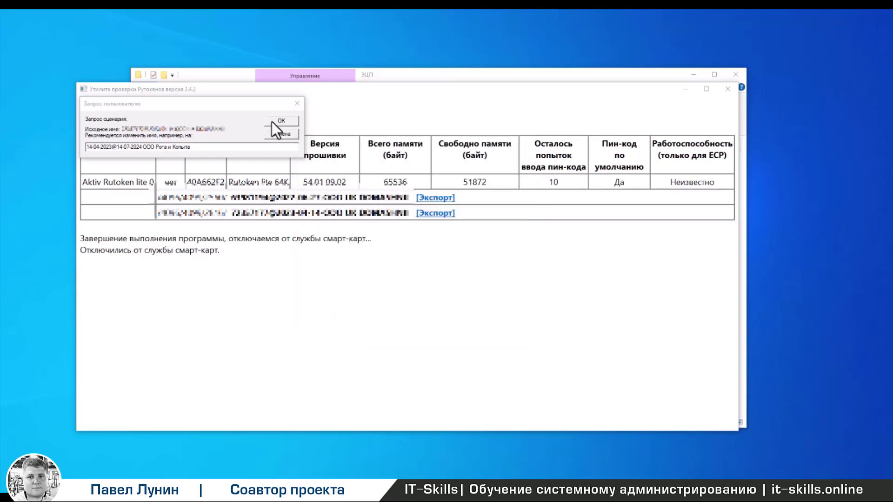
{"action": "left_click", "coordinate": [272, 122]}
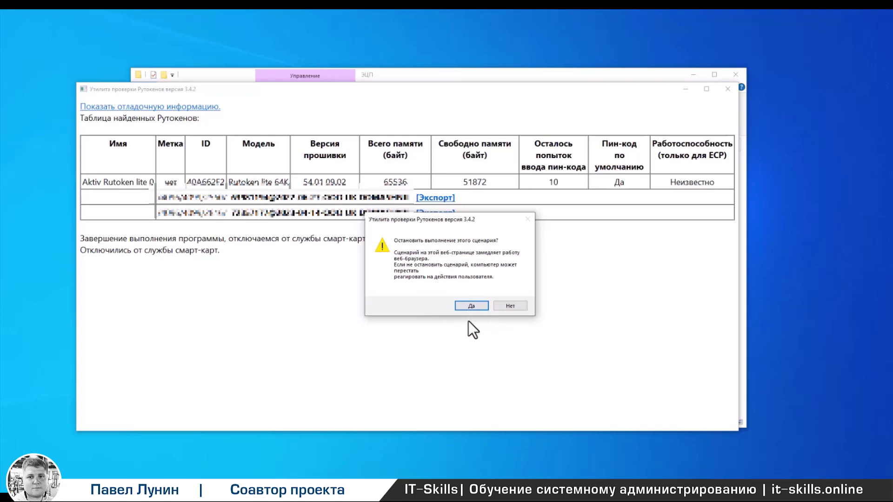
- Let the export script continue, verify the six .key files in folder 2816 on F:, then minimize the window
{"action": "left_click", "coordinate": [504, 306]}
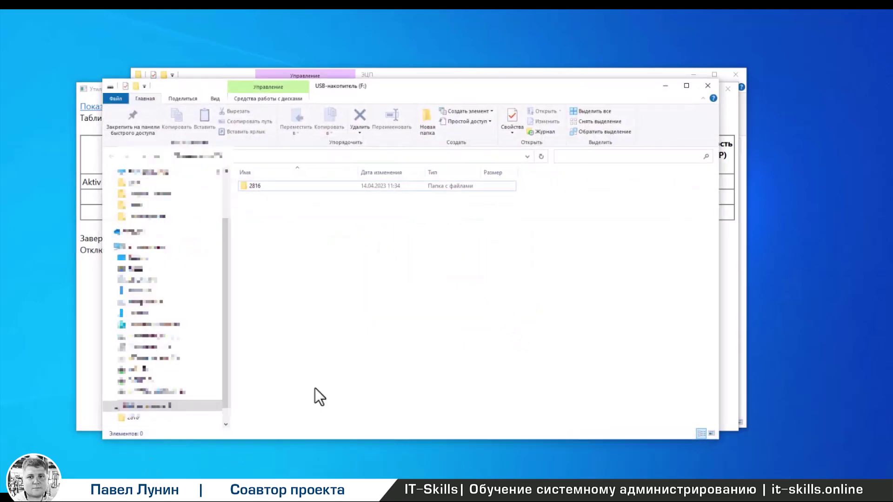
{"action": "double_click", "coordinate": [277, 187]}
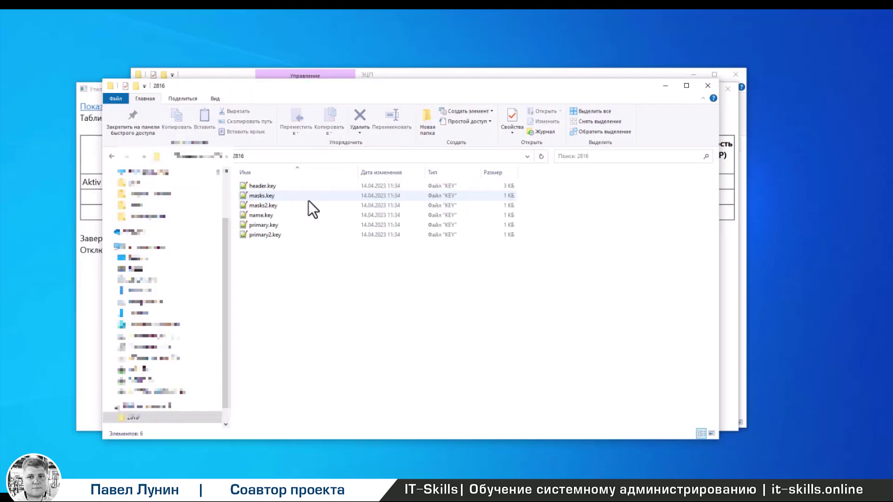
{"action": "left_click", "coordinate": [665, 87]}
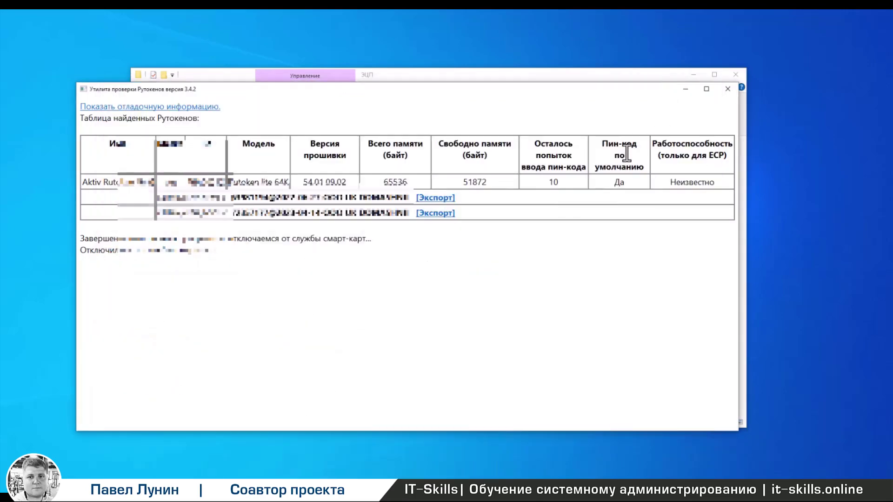
- Close the Rutoken utility, disable the Ethernet connection, and run certfix.exe from the ЭЦП folder
{"action": "left_click", "coordinate": [728, 93]}
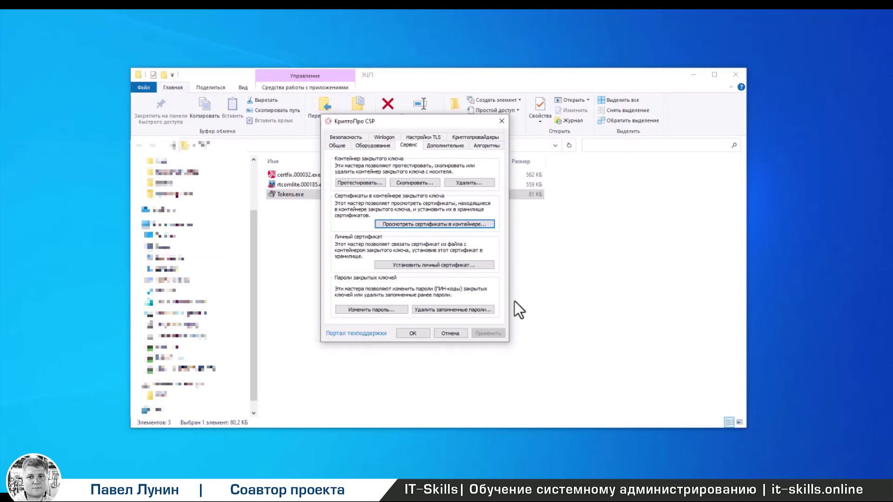
{"action": "left_click", "coordinate": [543, 278]}
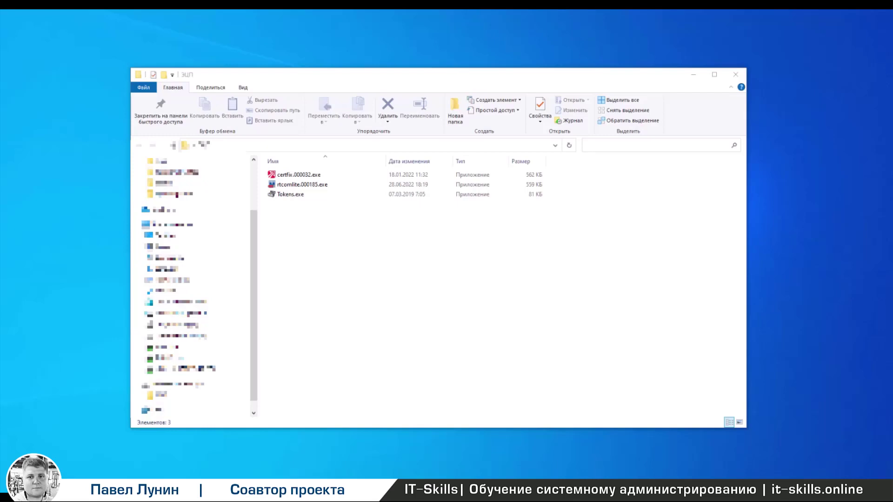
{"action": "right_click", "coordinate": [160, 177]}
{"action": "left_click", "coordinate": [172, 184]}
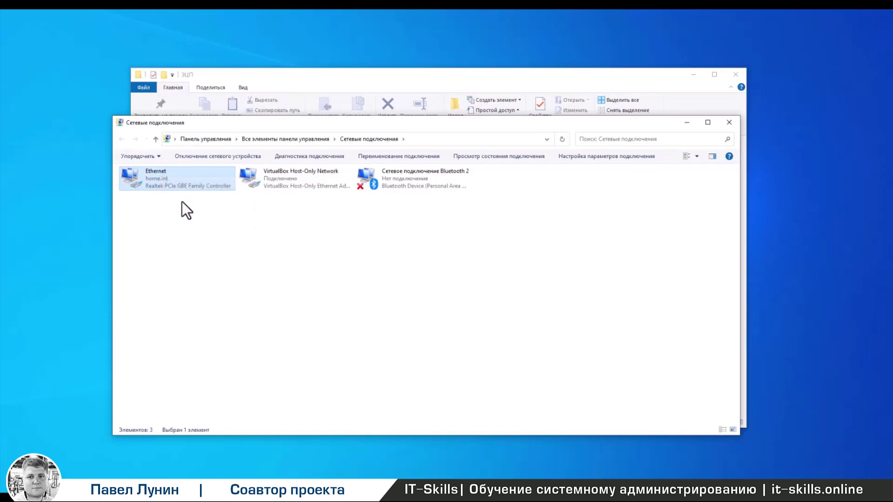
{"action": "left_click", "coordinate": [686, 125]}
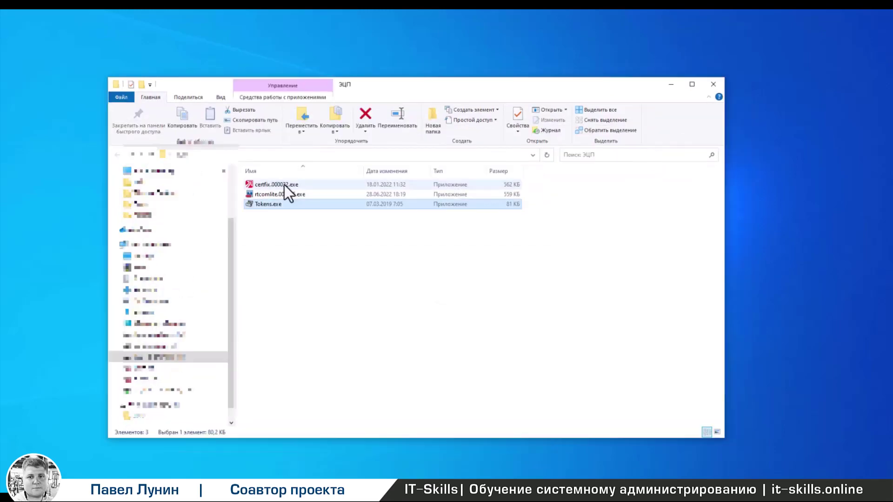
{"action": "double_click", "coordinate": [284, 185]}
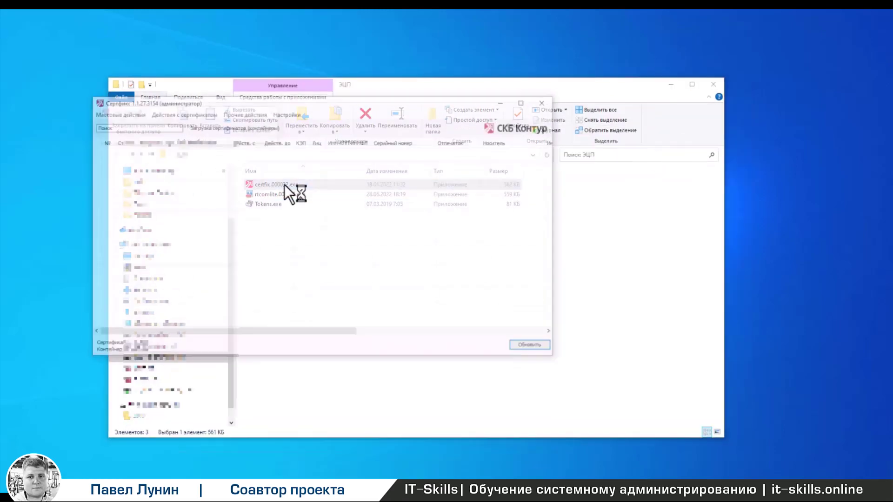
- Widen the Certfix columns and select the USB drive's FAT12 container marked DENIED
{"action": "left_click_drag", "start_coordinate": [261, 333], "coordinate": [197, 315]}
{"action": "left_click_drag", "start_coordinate": [320, 334], "coordinate": [393, 334]}
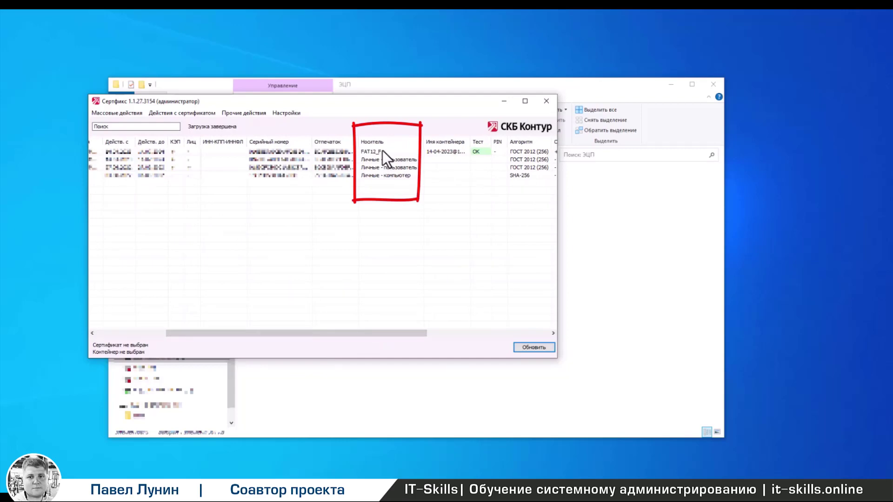
{"action": "left_click_drag", "start_coordinate": [387, 334], "coordinate": [509, 330]}
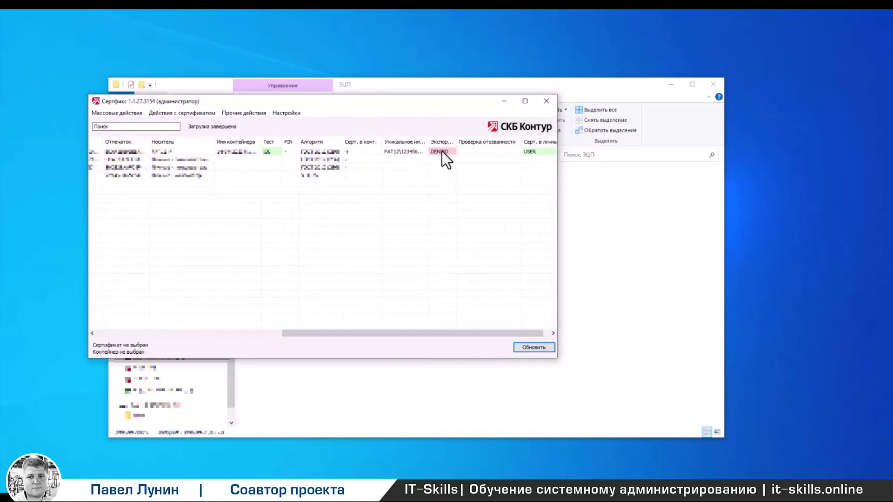
{"action": "left_click", "coordinate": [445, 152]}
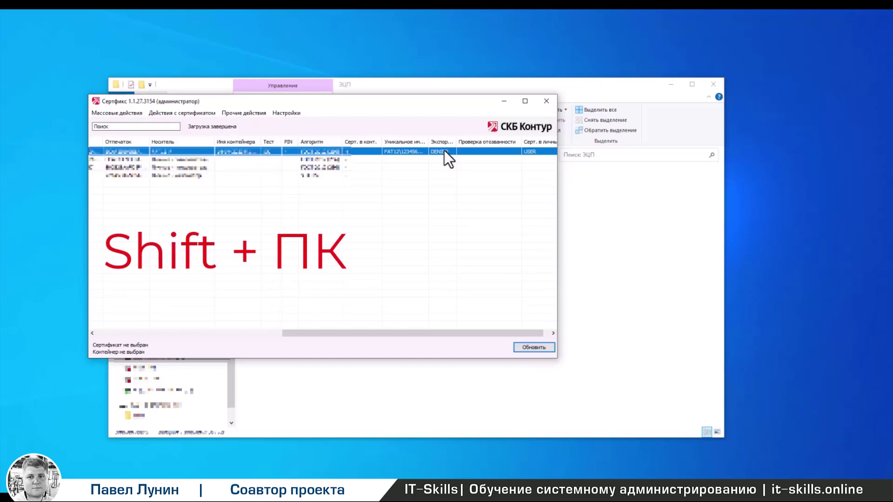
- Allow private key export for that container, acknowledge the backup message, and close Certfix
{"action": "right_click", "coordinate": [444, 151], "text": "shift"}
{"action": "left_click", "coordinate": [468, 167]}
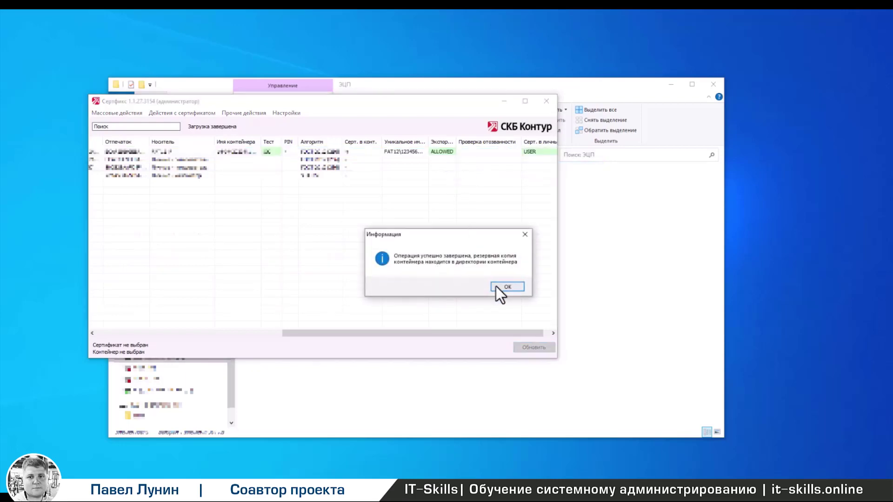
{"action": "left_click", "coordinate": [507, 287]}
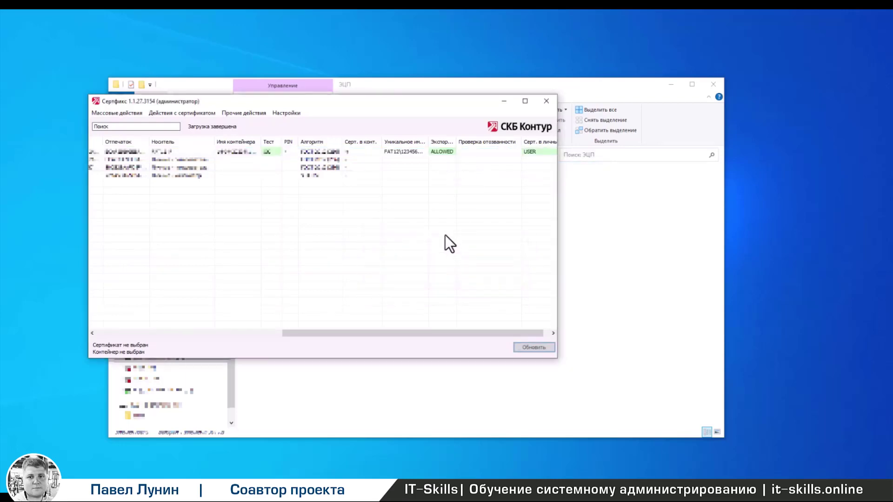
{"action": "left_click_drag", "start_coordinate": [448, 332], "coordinate": [335, 331]}
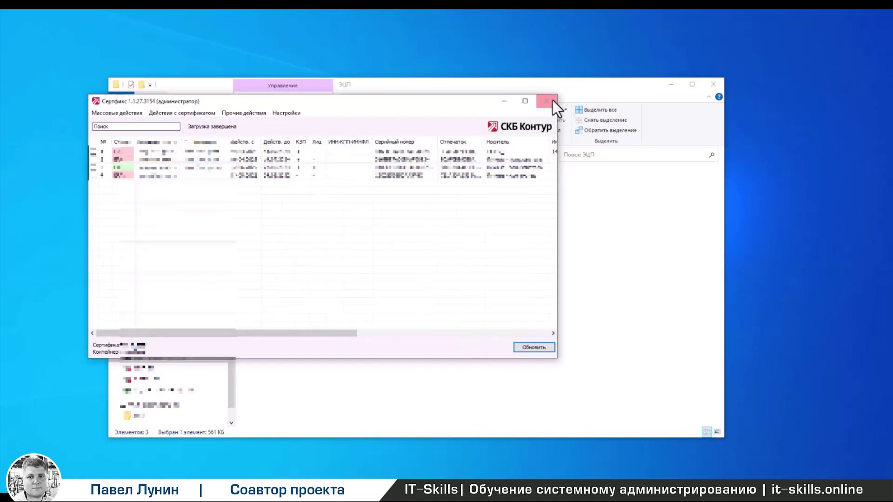
{"action": "left_click", "coordinate": [553, 101]}
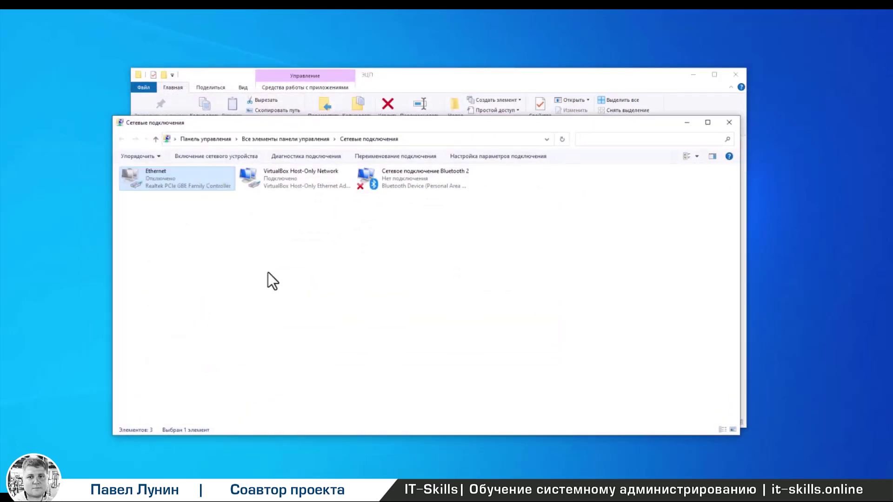
- Re-enable the Ethernet connection and minimize the Network Connections window
{"action": "right_click", "coordinate": [170, 183]}
{"action": "left_click", "coordinate": [186, 193]}
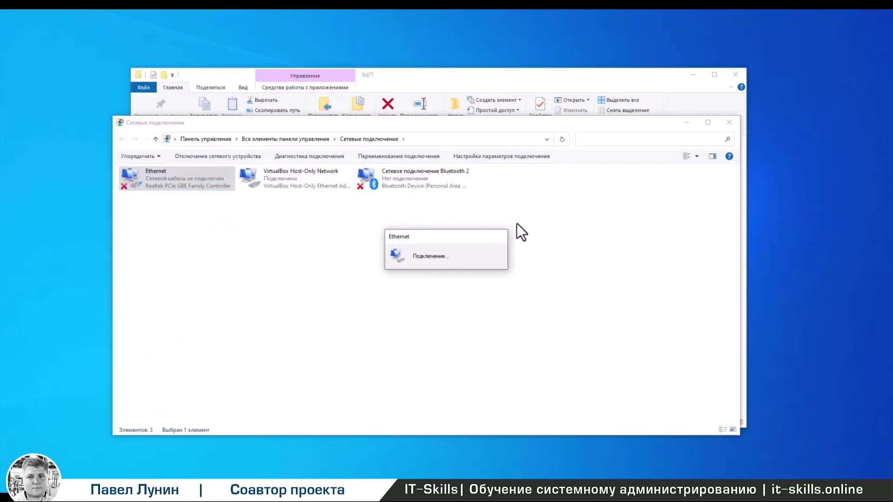
{"action": "left_click", "coordinate": [683, 125]}
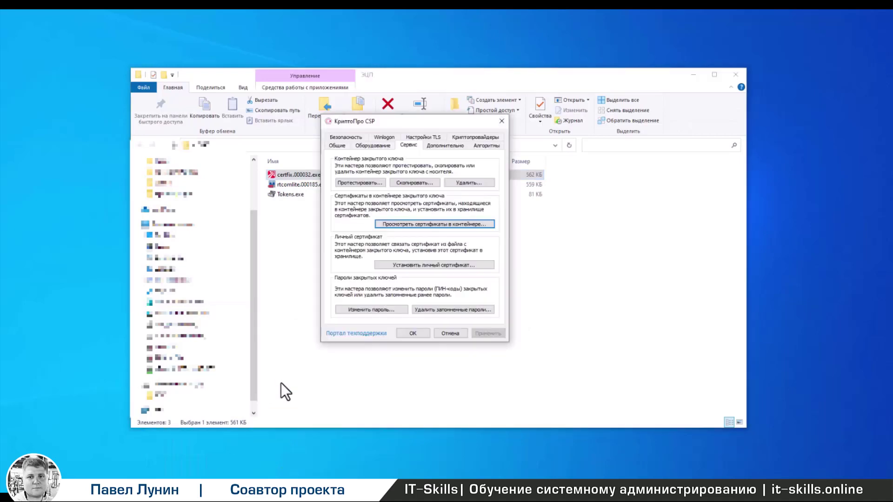
- Copy the Диск F key container, removing the '- Copy' suffix from its name
{"action": "left_click", "coordinate": [423, 185]}
{"action": "left_click", "coordinate": [496, 228]}
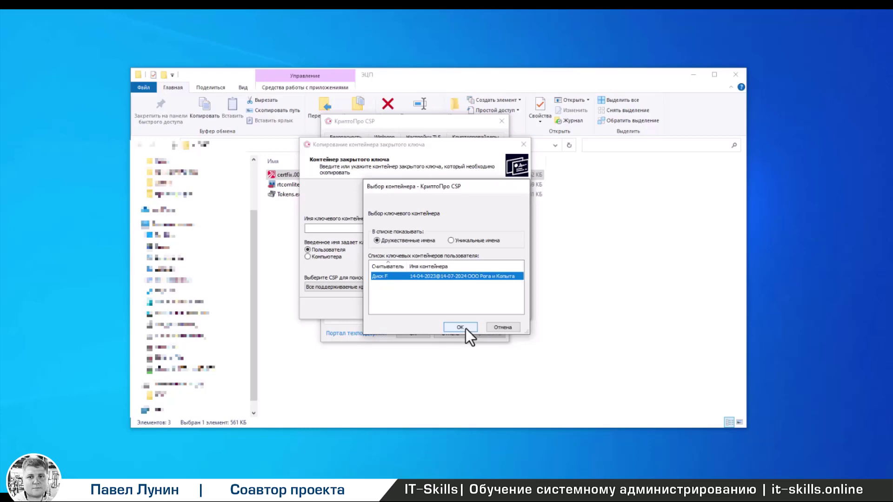
{"action": "left_click", "coordinate": [460, 328]}
{"action": "key", "text": "Return"}
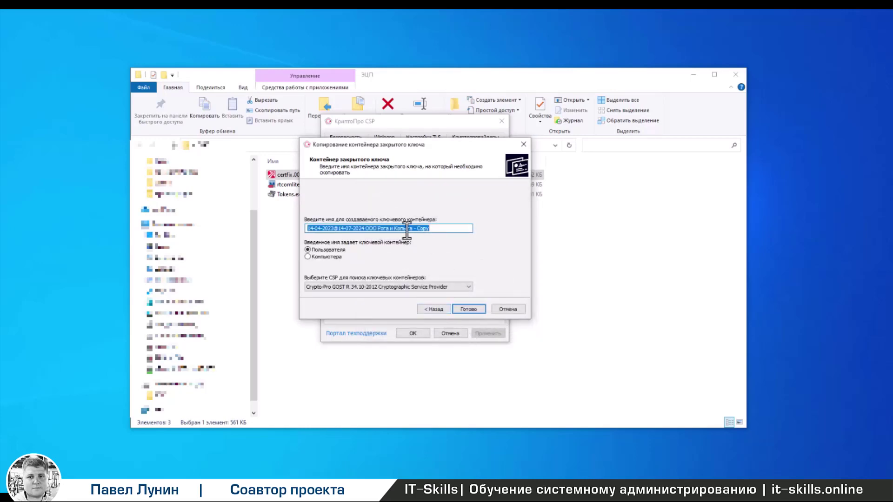
{"action": "left_click", "coordinate": [414, 228]}
{"action": "key", "text": "Delete"}
{"action": "key", "text": "Delete"}
{"action": "key", "text": "Delete"}
{"action": "key", "text": "Delete"}
{"action": "key", "text": "Delete"}
{"action": "key", "text": "Delete"}
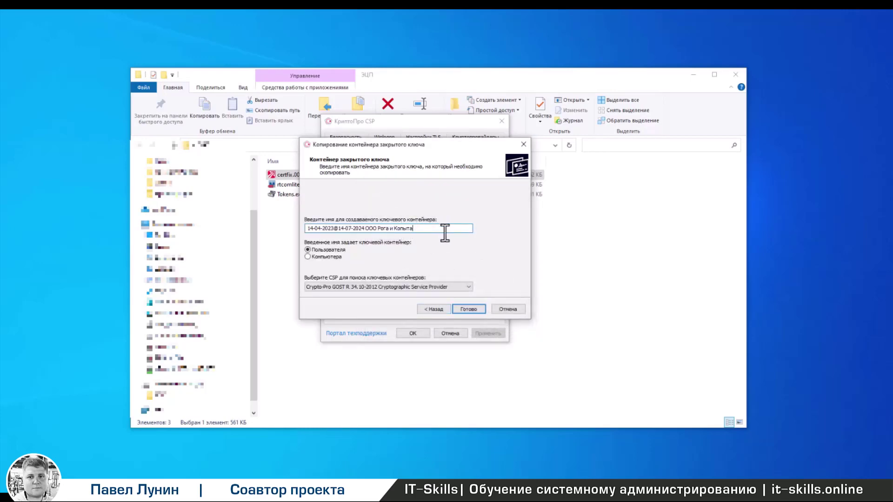
{"action": "left_click", "coordinate": [463, 308]}
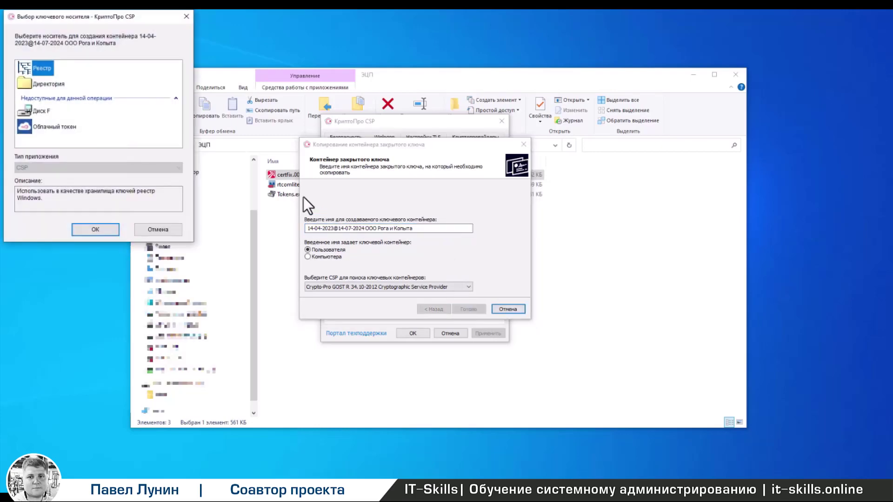
- Store the copy in the Реестр (registry) with a new password, then dismiss the success message
{"action": "left_click", "coordinate": [95, 230]}
{"action": "type", "text": "123456"}
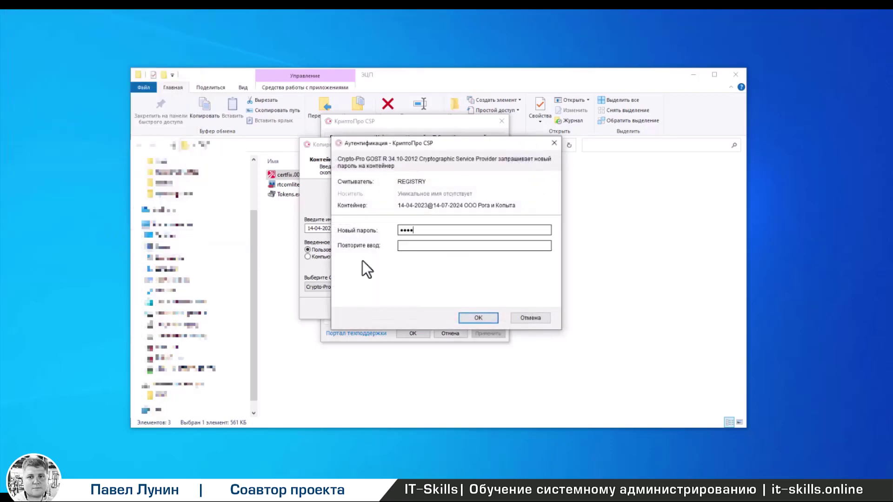
{"action": "type", "text": "789"}
{"action": "left_click", "coordinate": [402, 246]}
{"action": "type", "text": "123456789"}
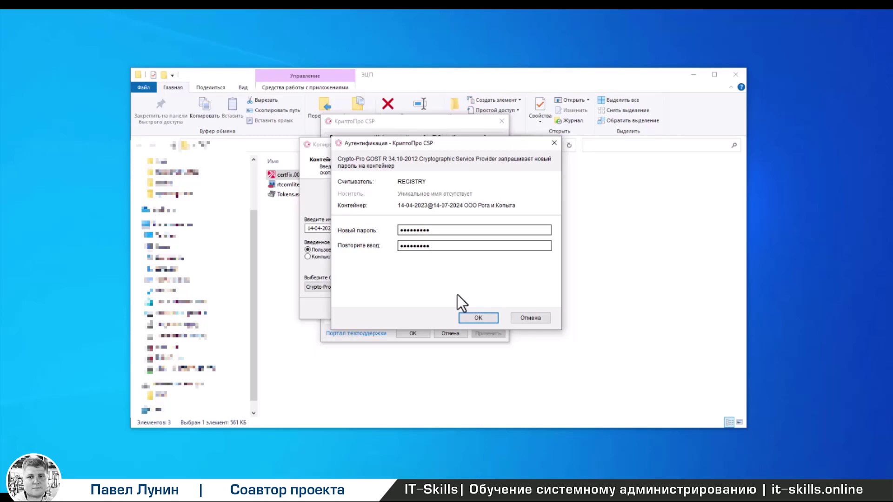
{"action": "left_click", "coordinate": [475, 317]}
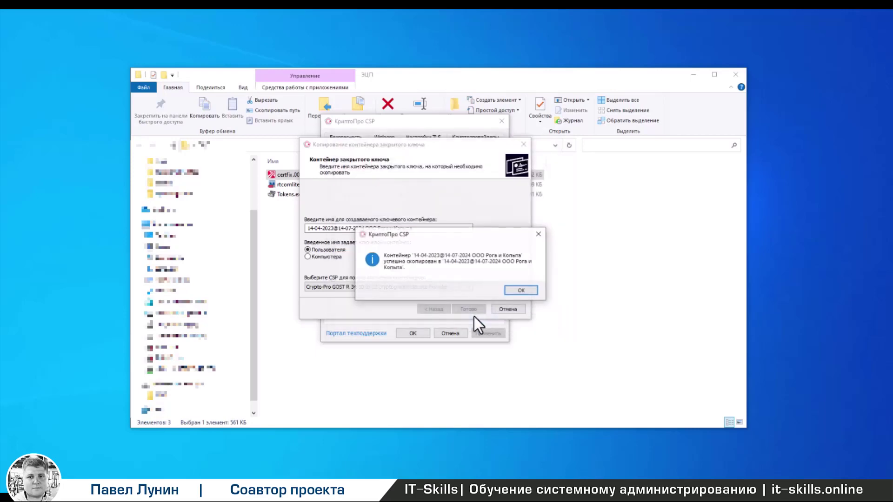
{"action": "left_click", "coordinate": [514, 294]}
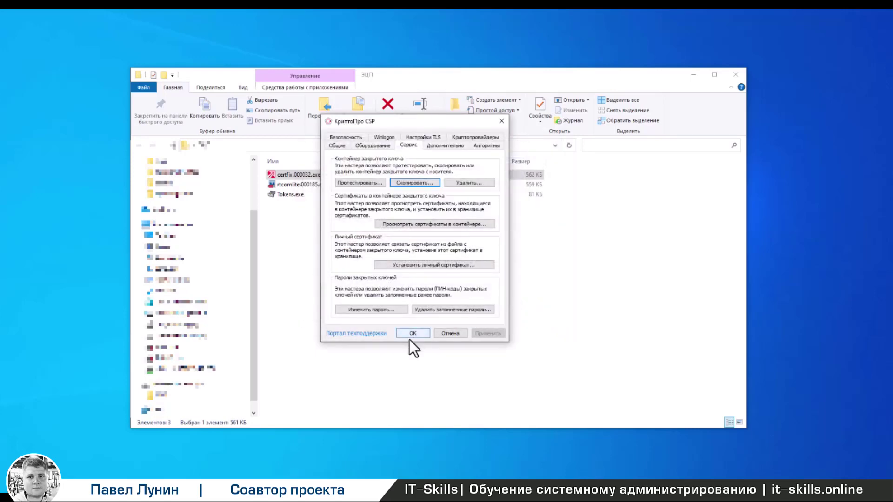